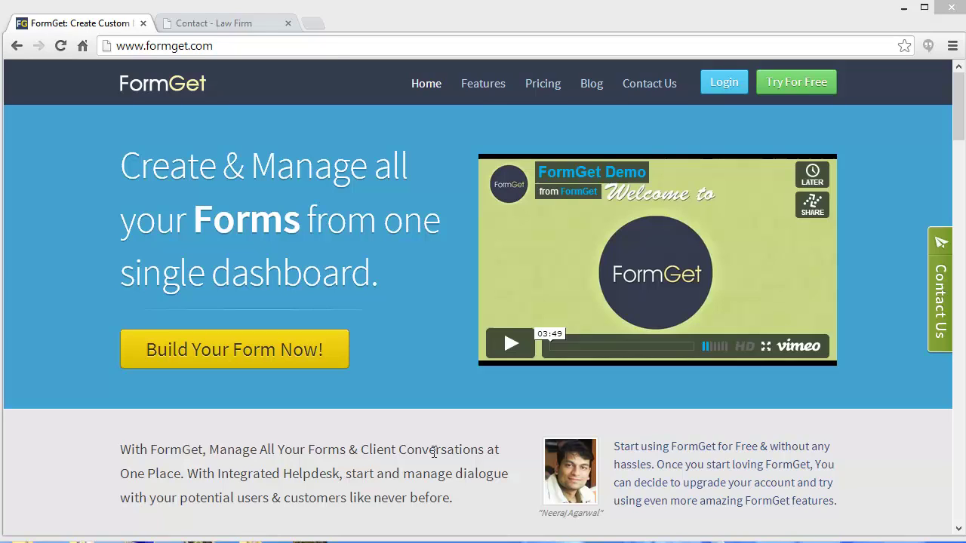
# - Review the existing contact form on the law firm contact page
pyautogui.click(270, 23)
pyautogui.moveTo(957, 247); pyautogui.dragTo(952, 170)
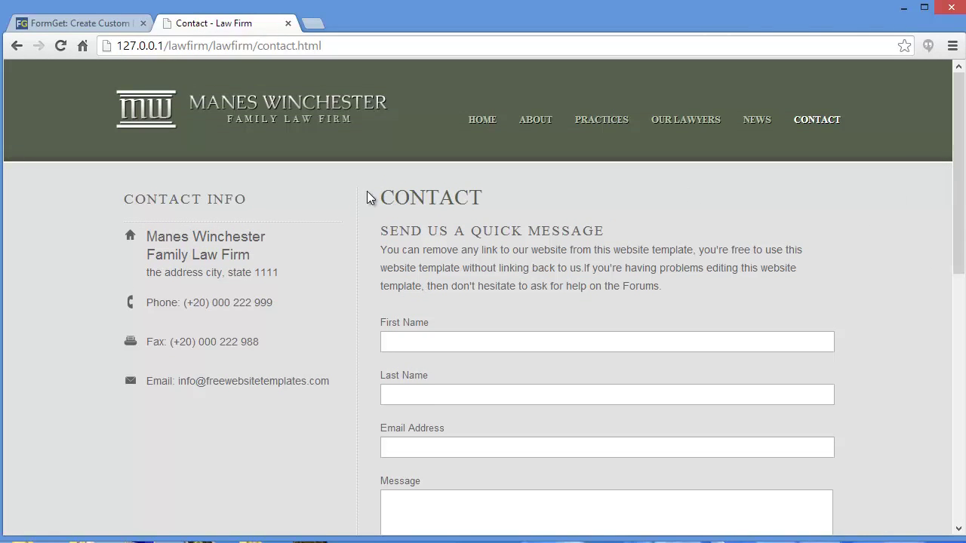
pyautogui.moveTo(370, 195); pyautogui.dragTo(865, 477)
pyautogui.click(868, 469)
# - Log in to FormGet with the saved account email and password
pyautogui.click(50, 24)
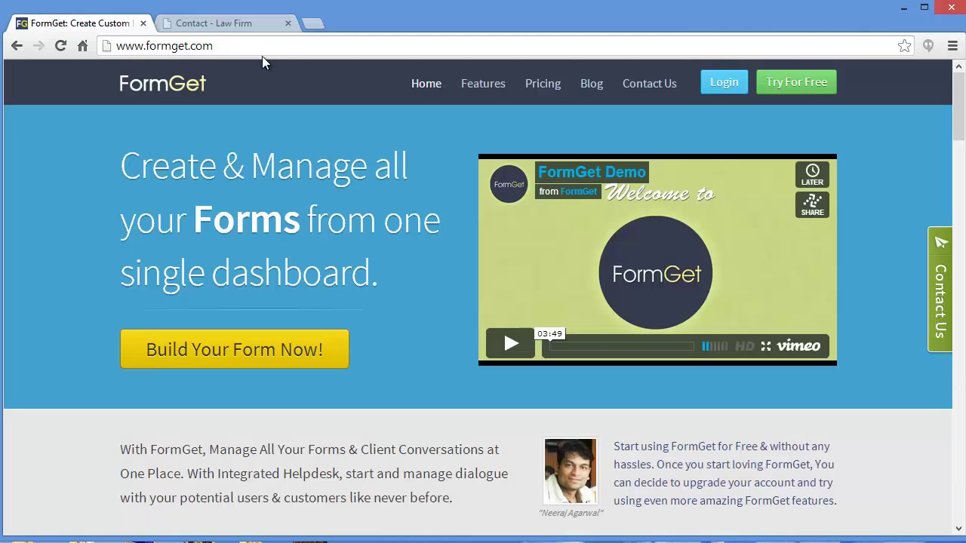
pyautogui.click(718, 96)
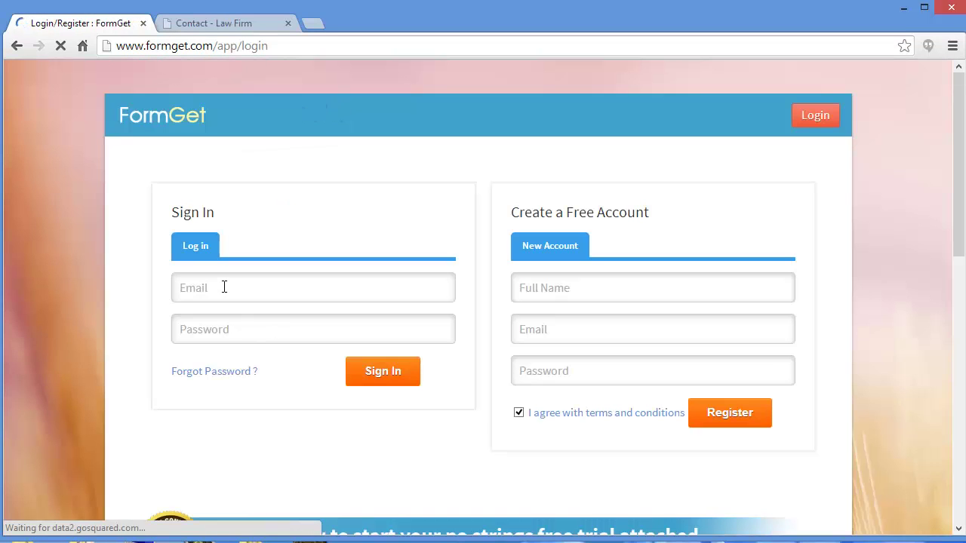
pyautogui.click(224, 287)
pyautogui.write('resh')
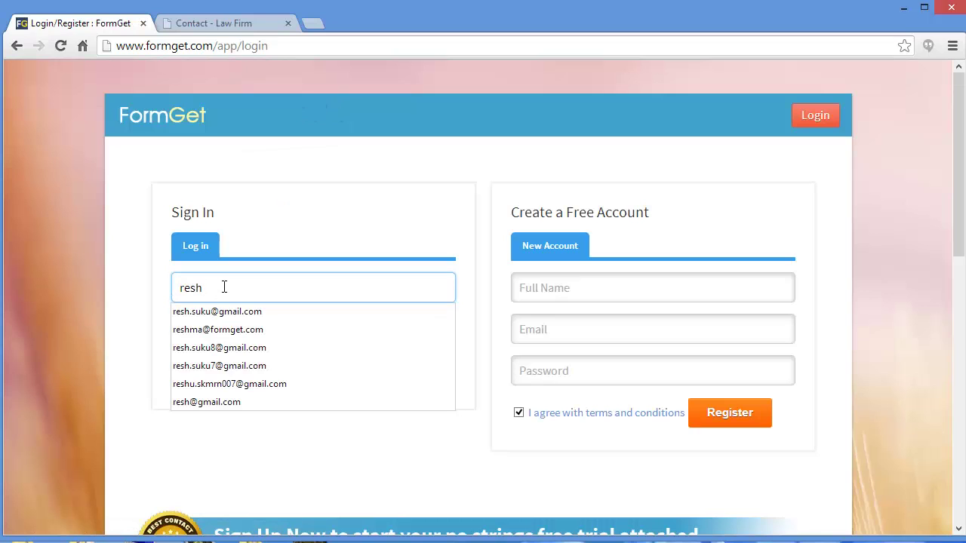
pyautogui.click(224, 329)
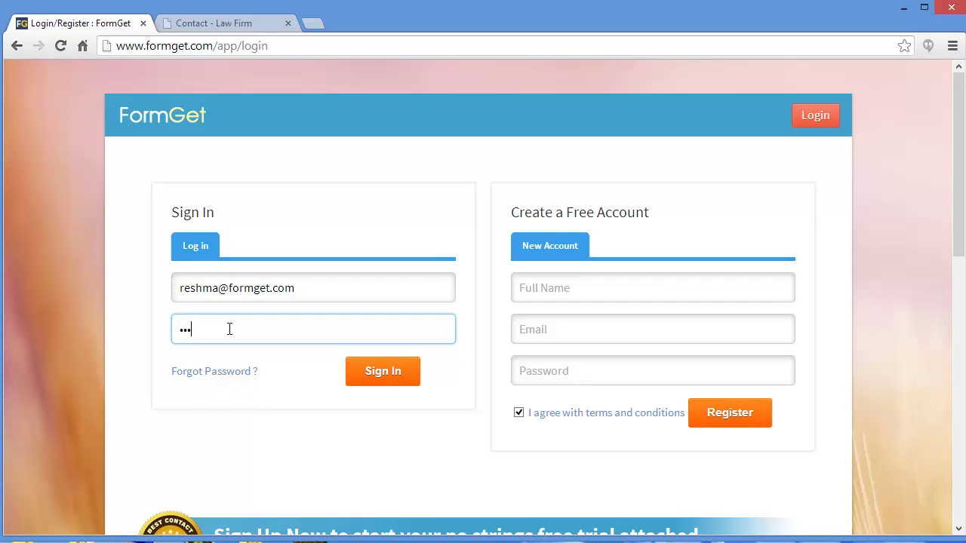
pyautogui.press('Return')
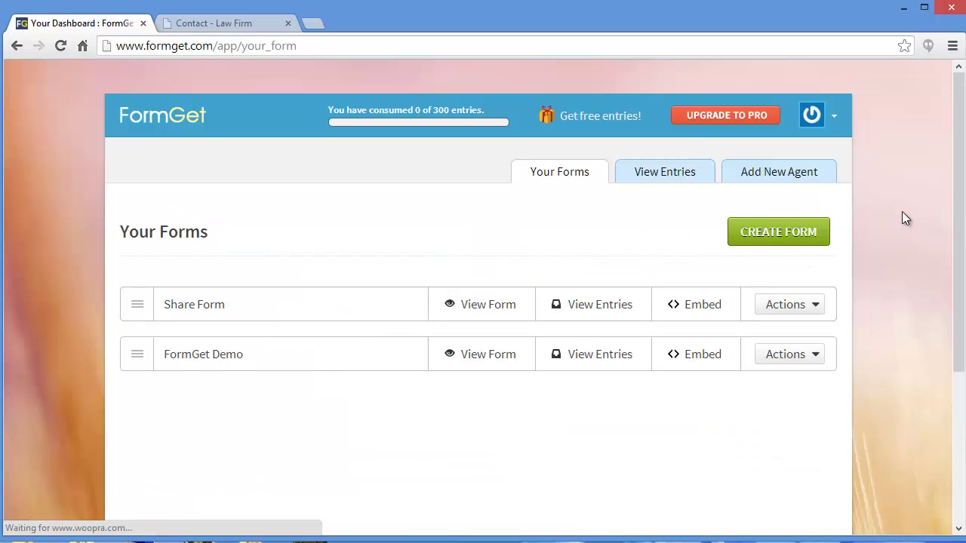
pyautogui.moveTo(957, 221); pyautogui.dragTo(960, 191)
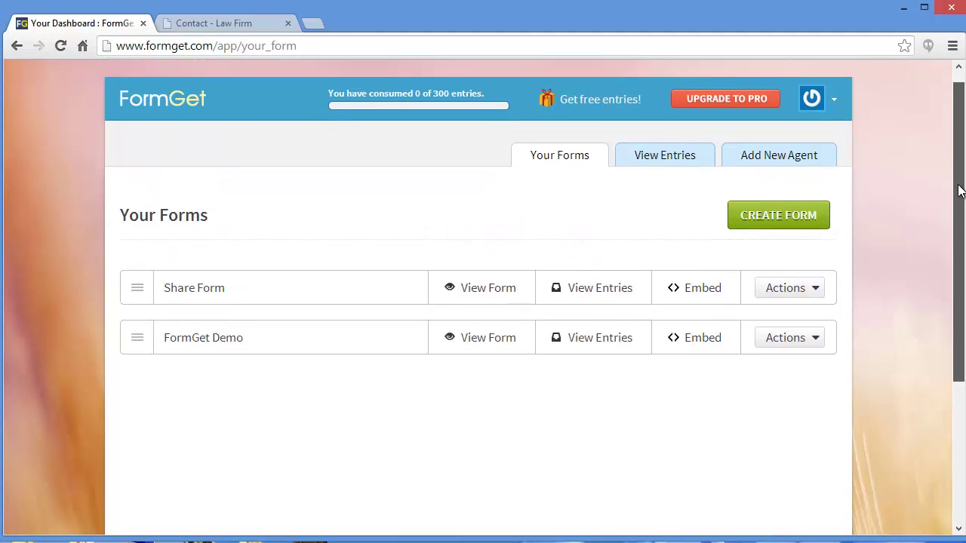
# - Create a new form and set its title to 'Embed your form'
pyautogui.click(808, 233)
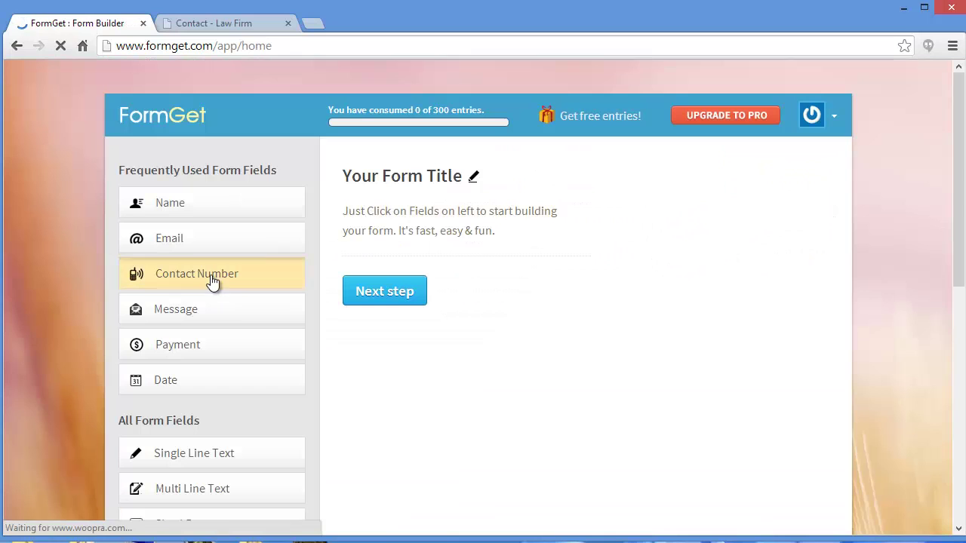
pyautogui.click(410, 211)
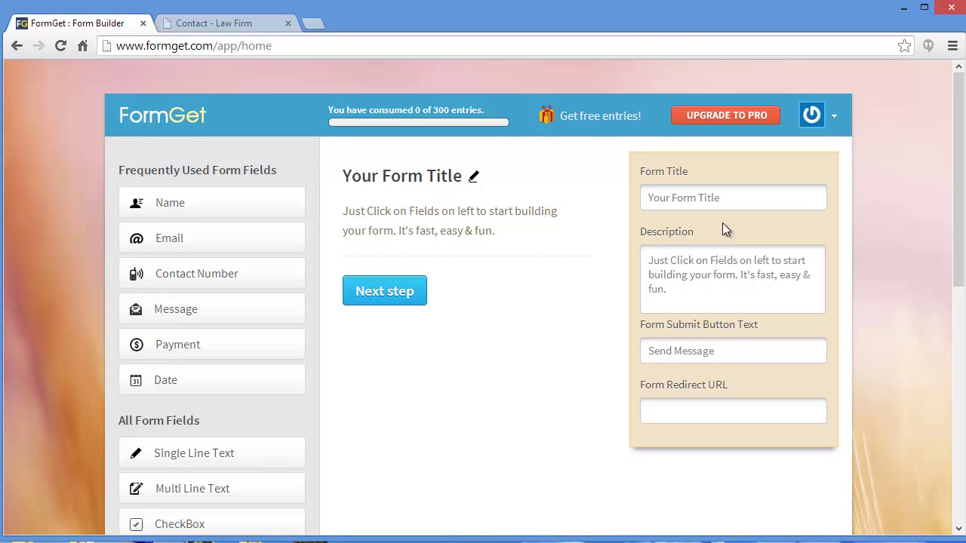
pyautogui.click(700, 198)
pyautogui.write('E')
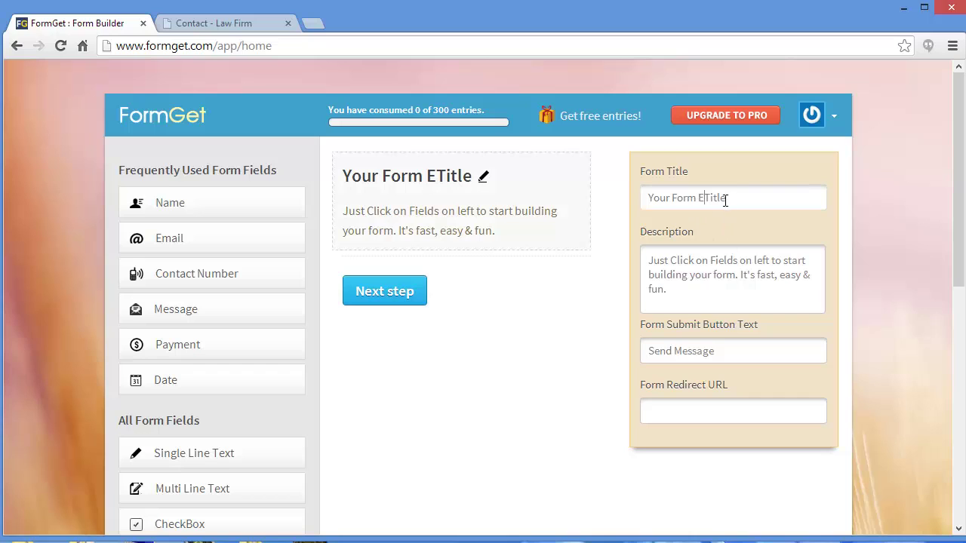
pyautogui.moveTo(730, 199); pyautogui.dragTo(598, 202)
pyautogui.write('Embe')
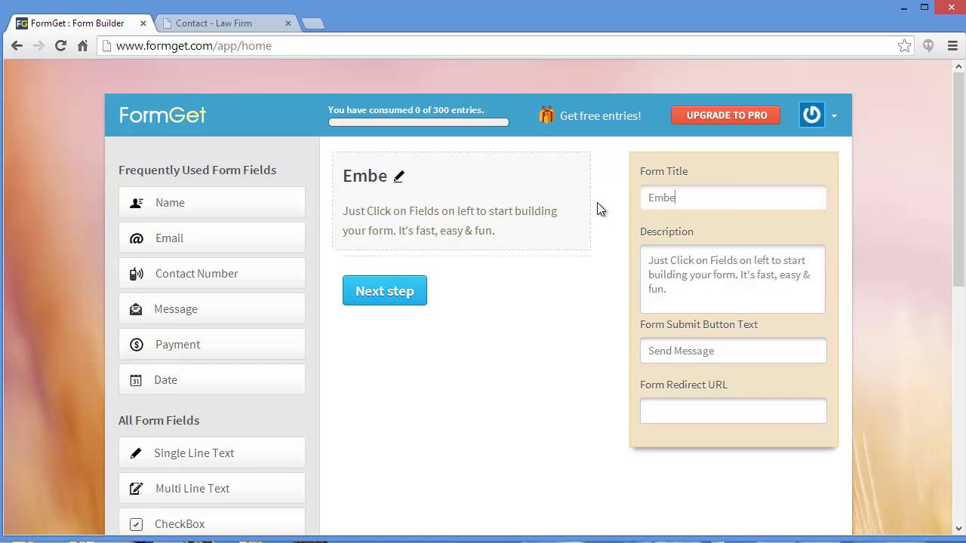
pyautogui.write('d your fo')
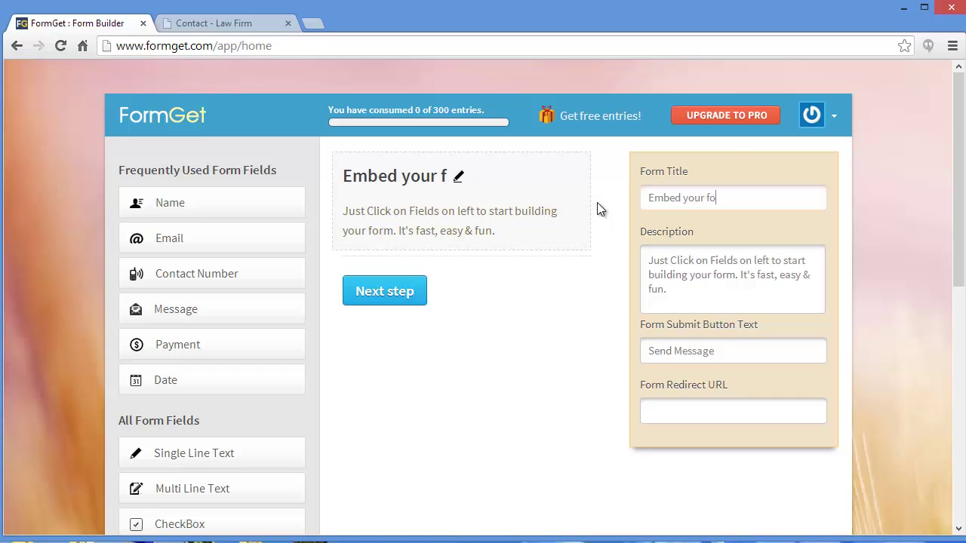
pyautogui.write('rm')
# - Add Name, Email, Contact Number, Message and File Upload fields to the form
pyautogui.click(160, 206)
pyautogui.click(195, 246)
pyautogui.click(209, 275)
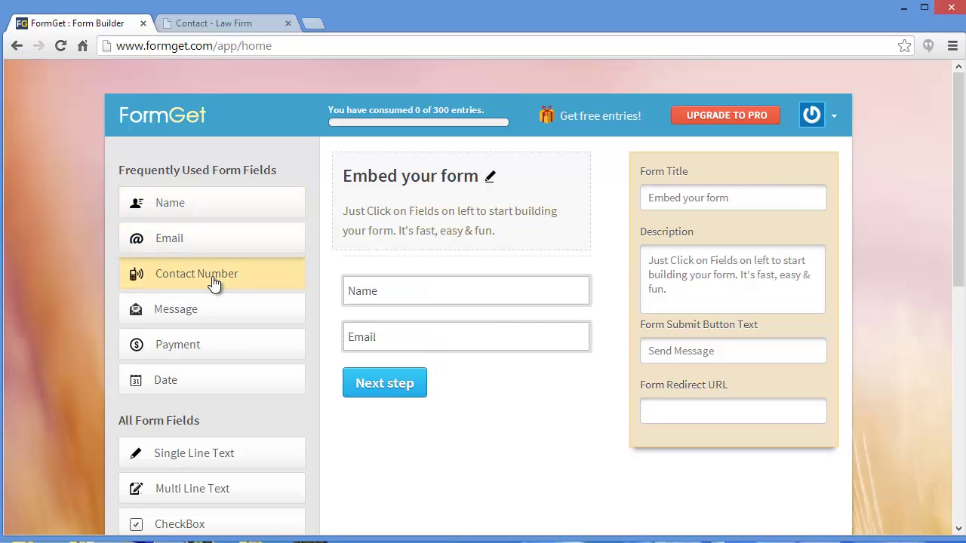
pyautogui.click(215, 317)
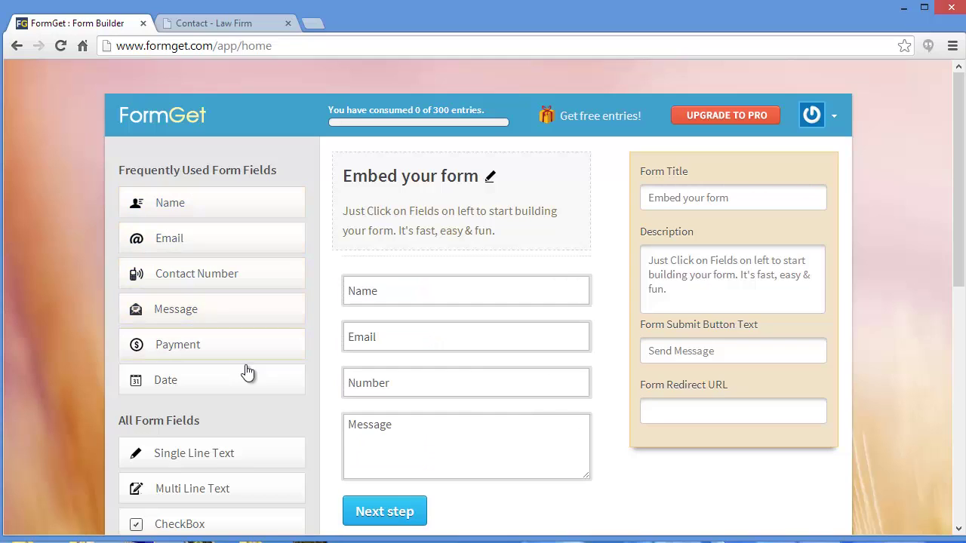
pyautogui.scroll(-3, 237, 438)
pyautogui.click(213, 403)
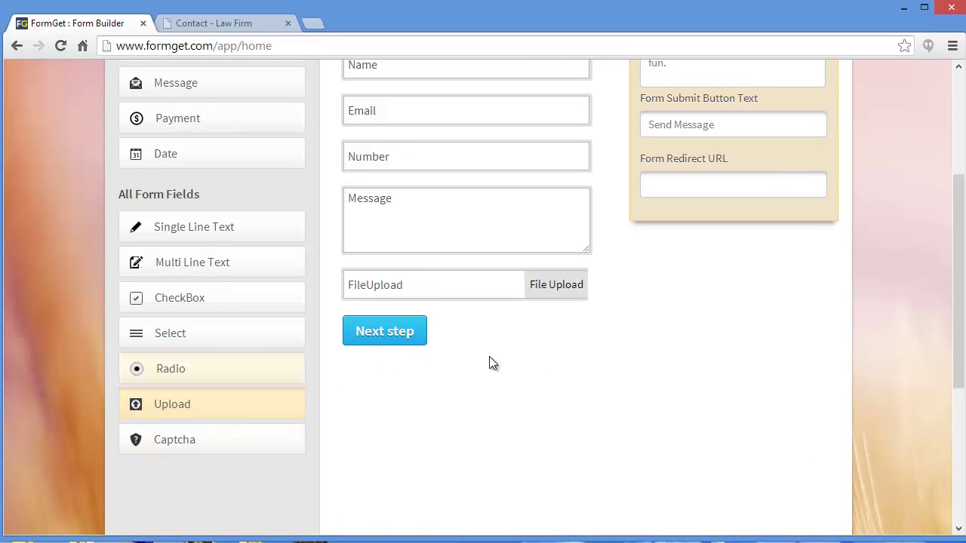
pyautogui.scroll(1, 508, 451)
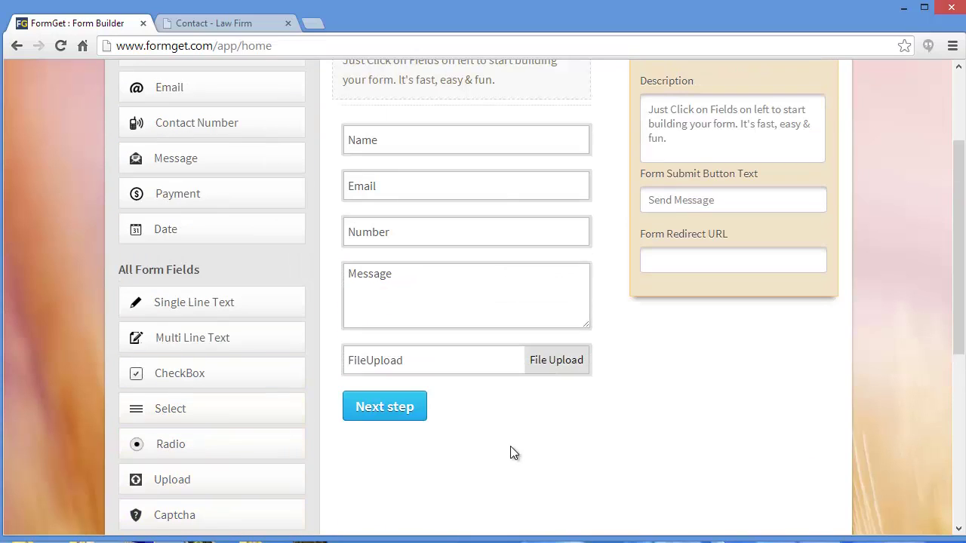
# - Save the form with Next step, then return to the dashboard from the account menu
pyautogui.click(397, 408)
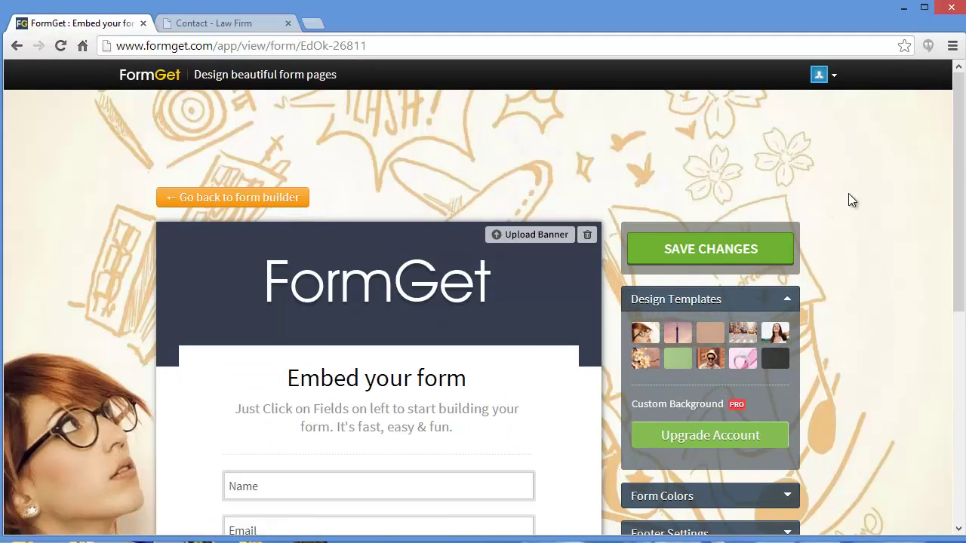
pyautogui.moveTo(958, 157)
pyautogui.mouseDown()
pyautogui.moveTo(959, 188)
pyautogui.moveTo(959, 160)
pyautogui.mouseUp()
pyautogui.click(820, 78)
pyautogui.click(642, 96)
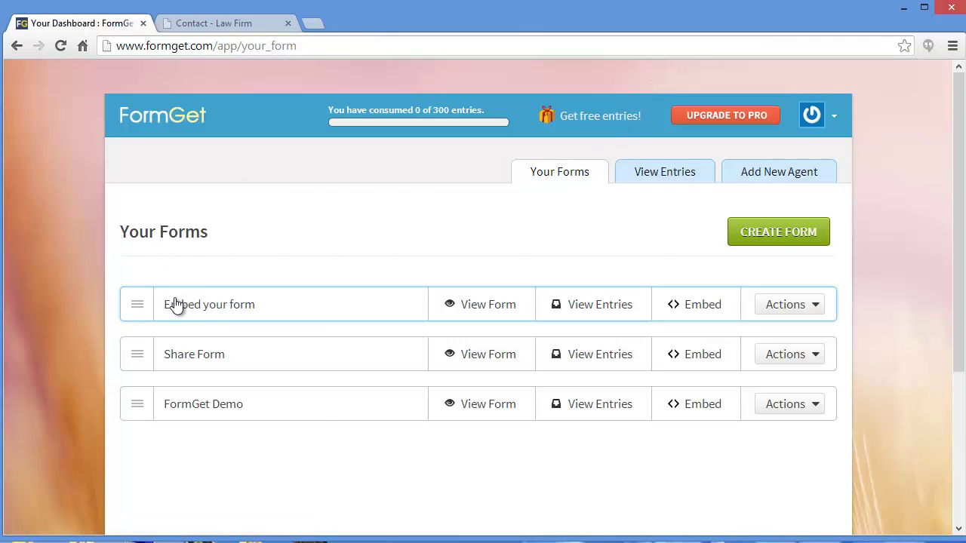
# - Show the 'Embed Form On Your Site' iframe code for Embed your form and select it
pyautogui.click(711, 309)
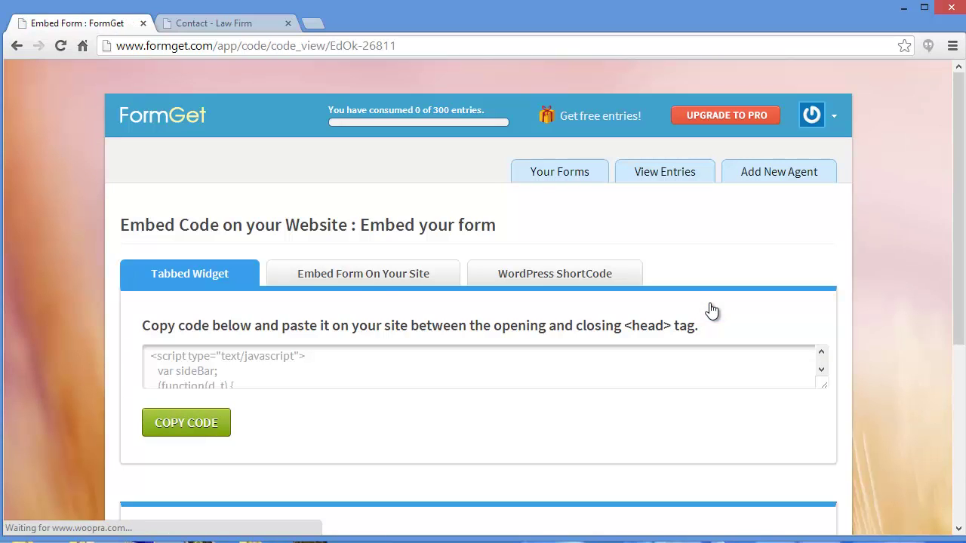
pyautogui.click(359, 279)
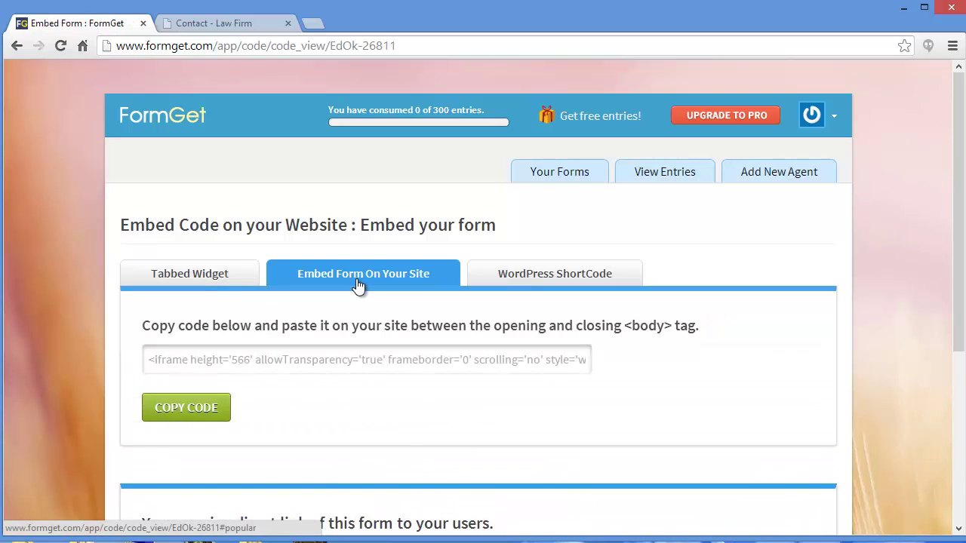
pyautogui.moveTo(955, 309); pyautogui.dragTo(955, 371)
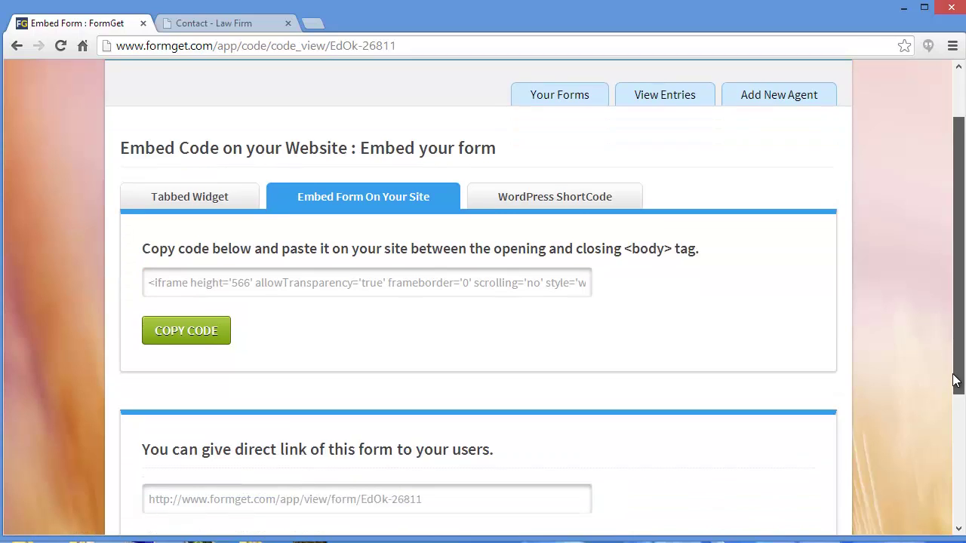
pyautogui.click(209, 252)
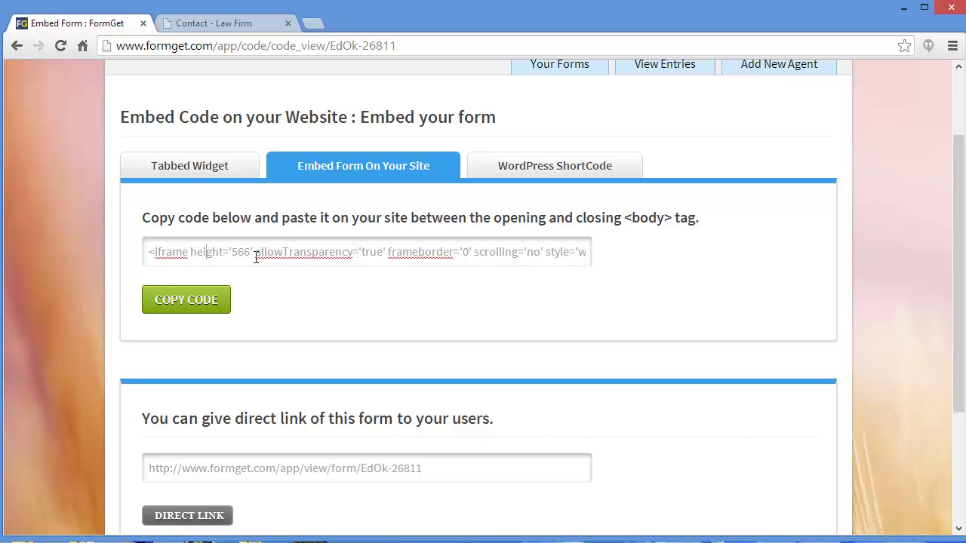
# - Inspect the contact page in DevTools and expand div.main to see its heading, paragraph and form
pyautogui.click(207, 23)
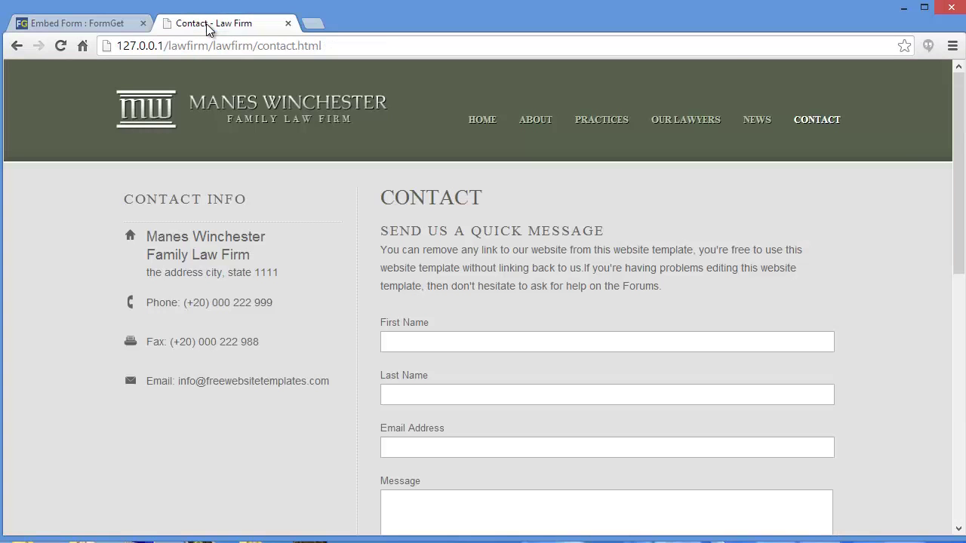
pyautogui.moveTo(963, 182)
pyautogui.mouseDown()
pyautogui.moveTo(963, 362)
pyautogui.moveTo(963, 113)
pyautogui.mouseUp()
pyautogui.press('F12')
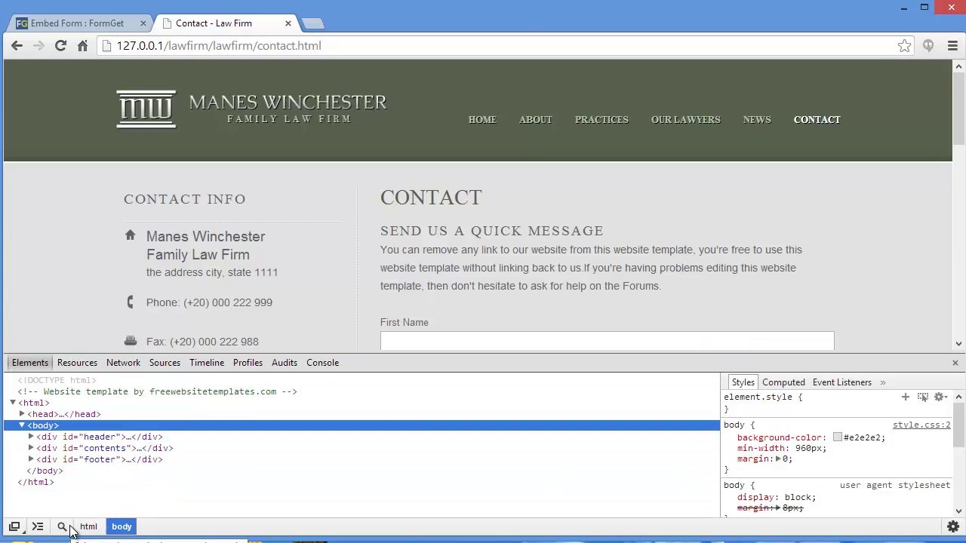
pyautogui.click(67, 527)
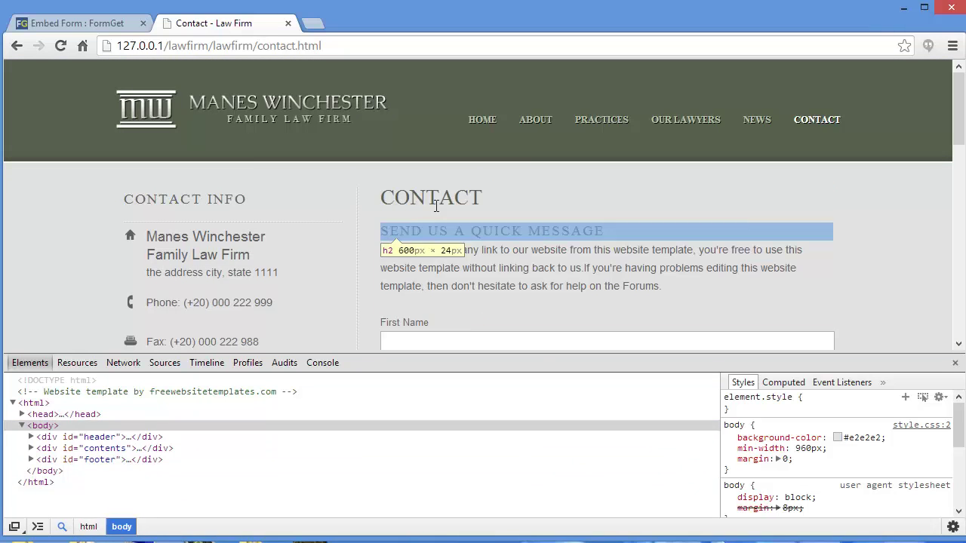
pyautogui.click(369, 189)
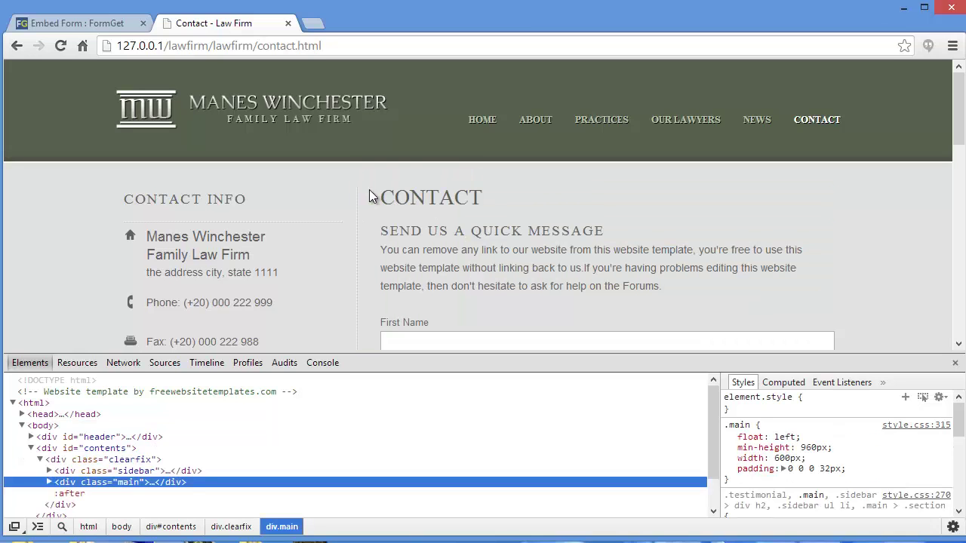
pyautogui.scroll(-2, 715, 455)
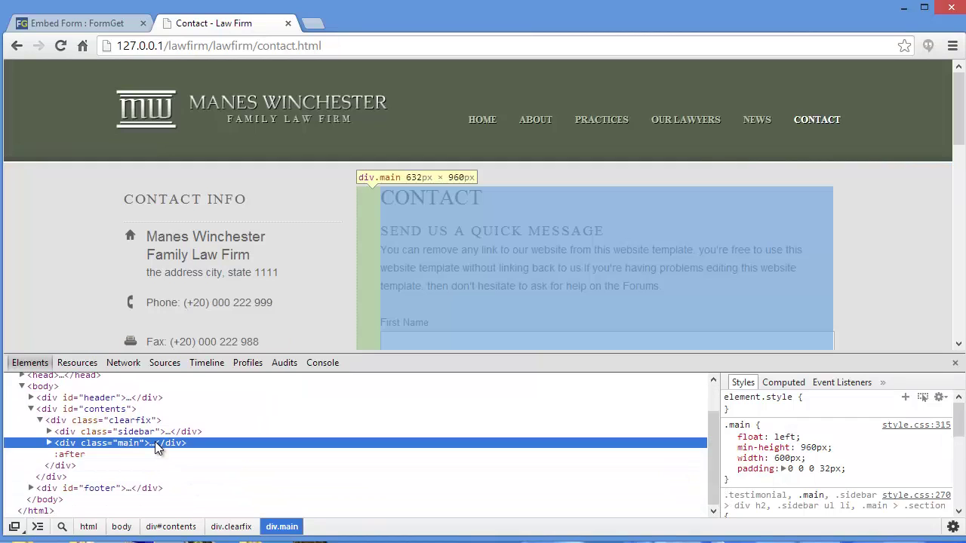
pyautogui.click(157, 444)
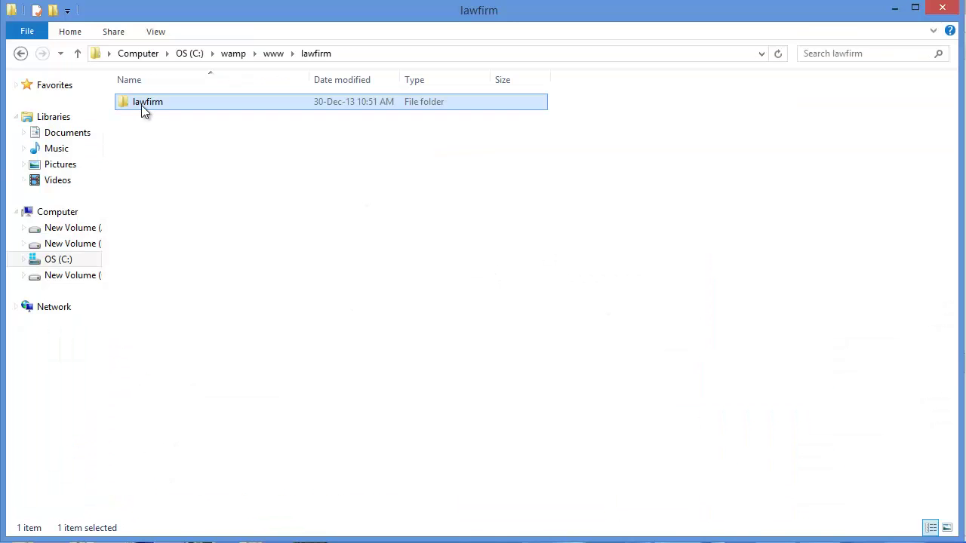
# - Open contact.html from the inner lawfirm folder in Notepad++
pyautogui.doubleClick(141, 105)
pyautogui.rightClick(141, 151)
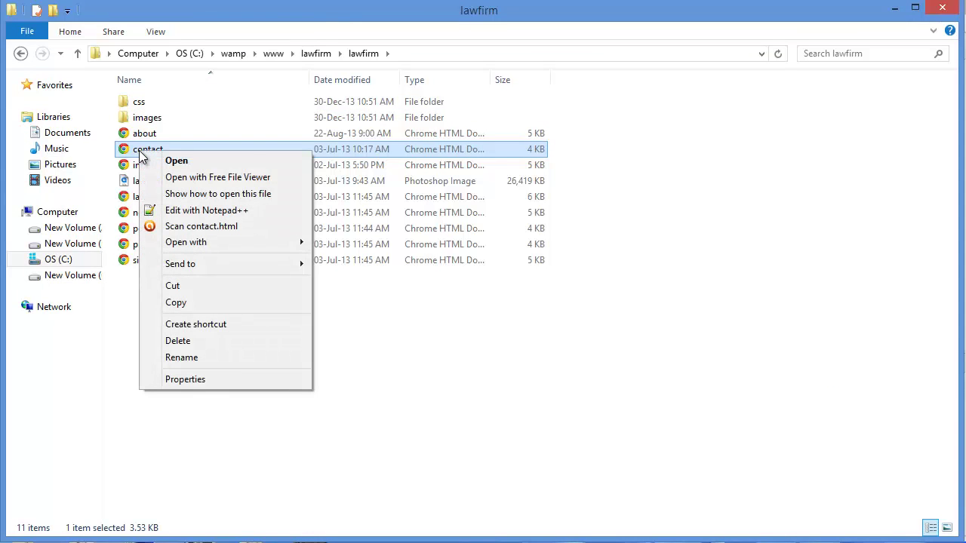
pyautogui.click(156, 214)
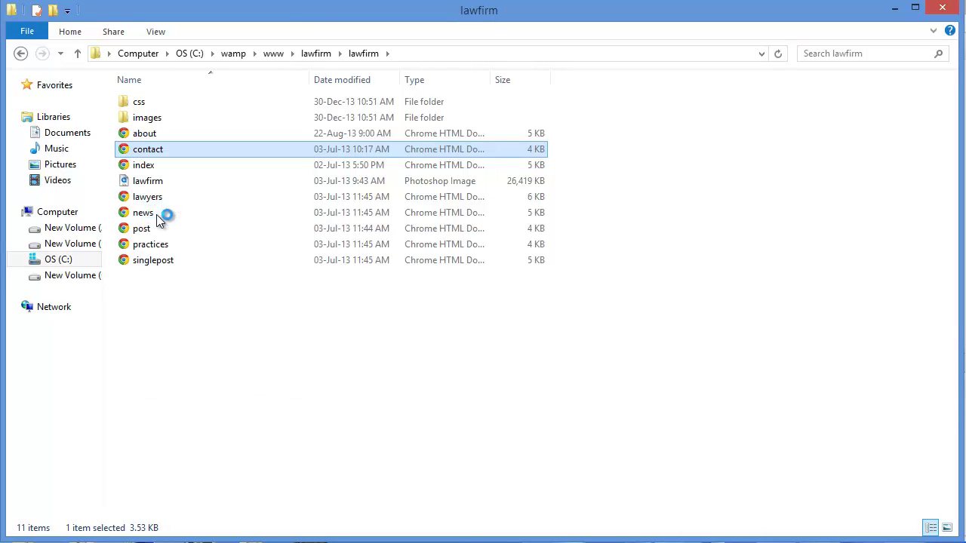
pyautogui.click(158, 217)
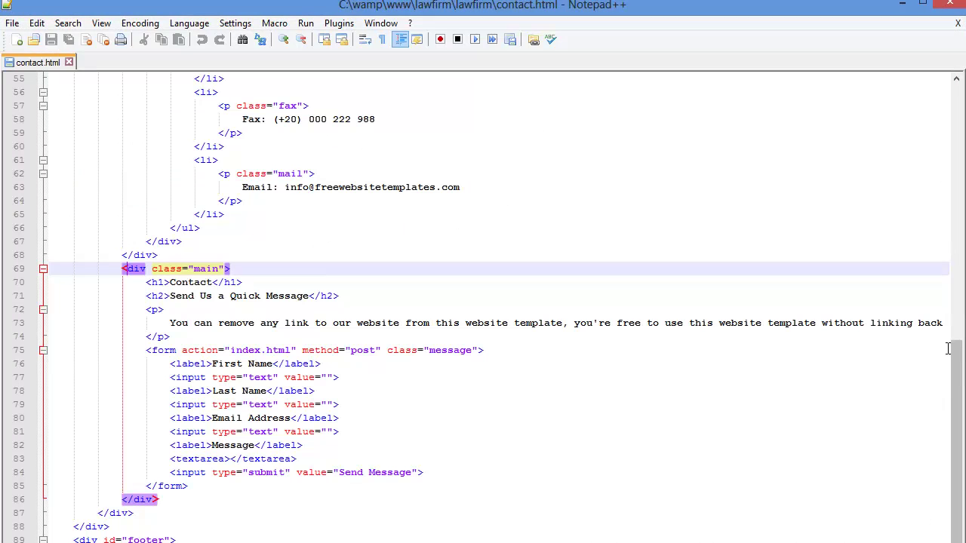
# - Delete the old heading, intro text and form code (lines 70–85) from div.main
pyautogui.click(845, 404)
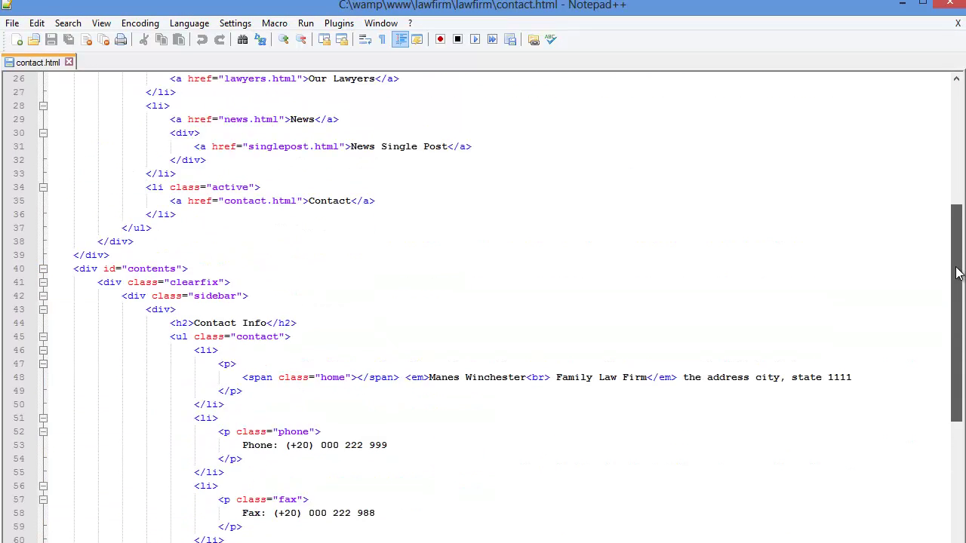
pyautogui.moveTo(960, 409); pyautogui.dragTo(955, 420)
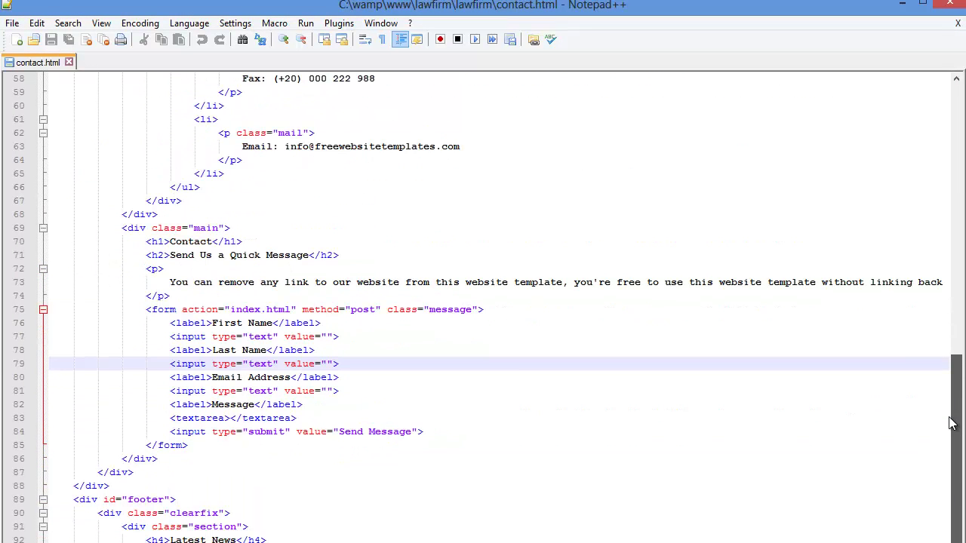
pyautogui.click(130, 232)
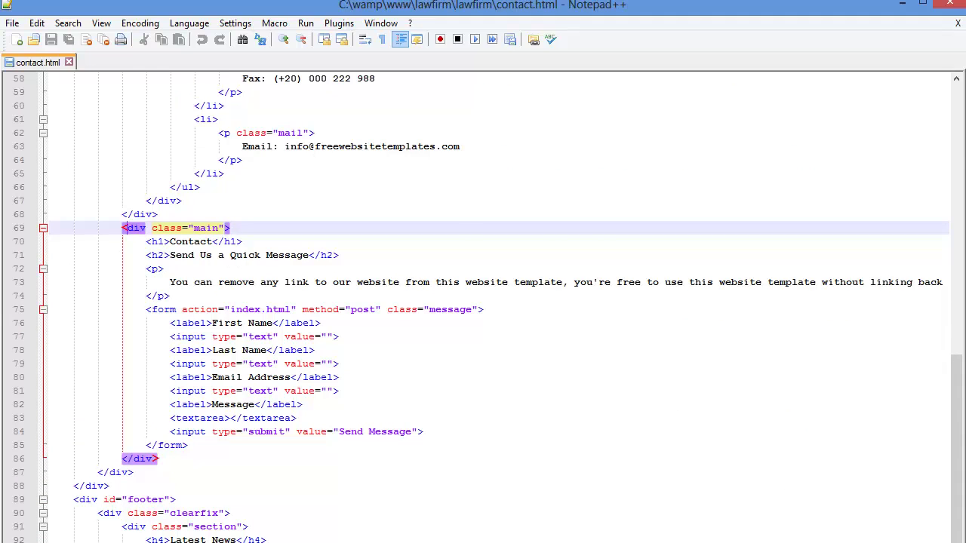
pyautogui.hotkey('alt', 'Tab')
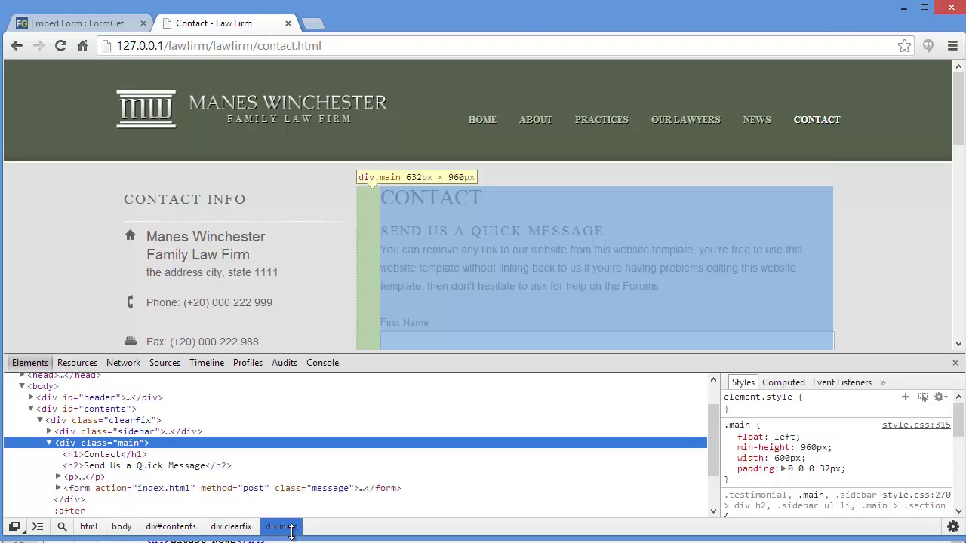
pyautogui.hotkey('alt', 'Tab')
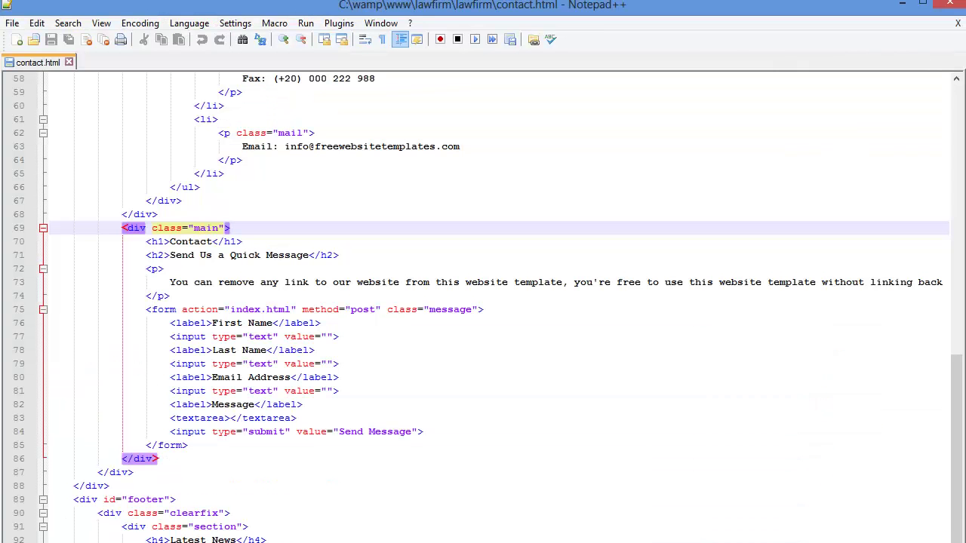
pyautogui.moveTo(145, 243); pyautogui.dragTo(471, 446)
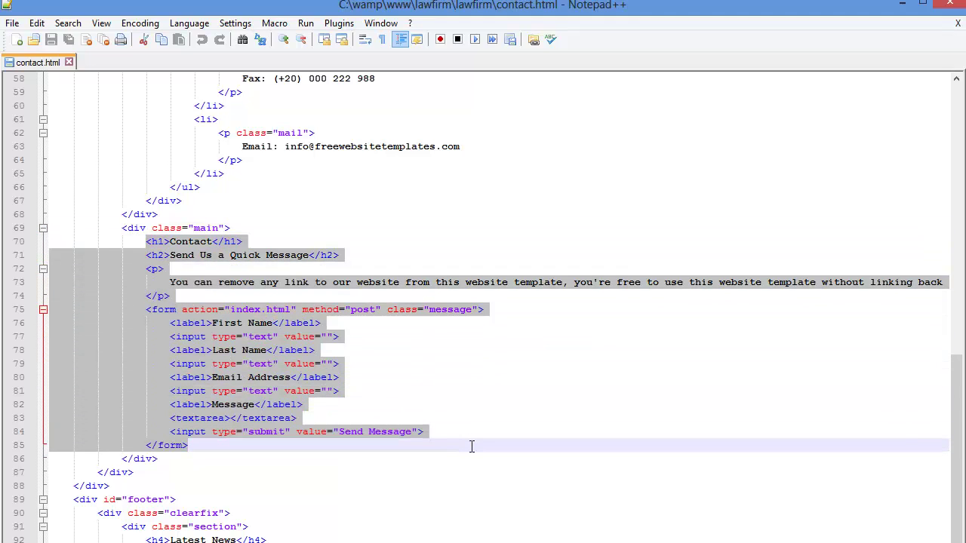
pyautogui.press('Delete')
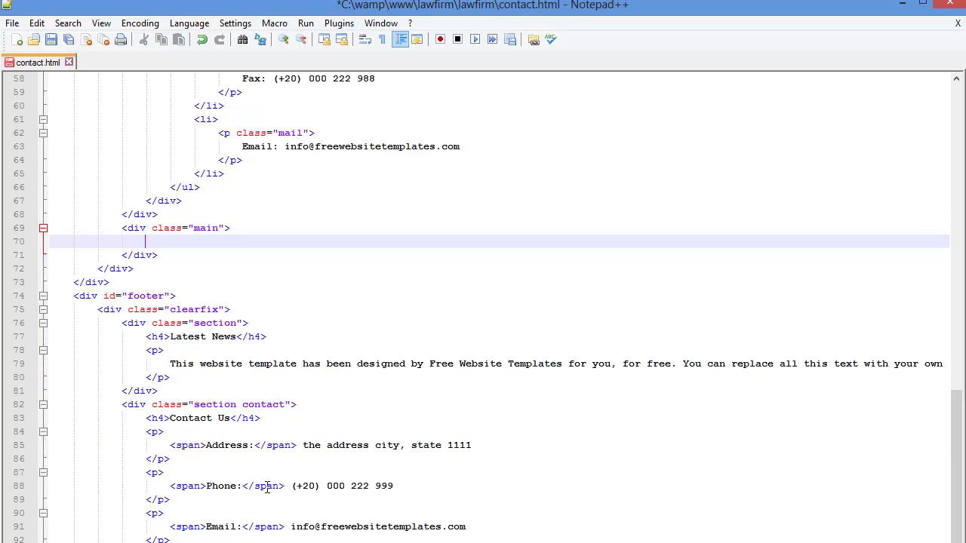
# - Copy the iframe embed code from FormGet's embed page
pyautogui.hotkey('alt', 'Tab')
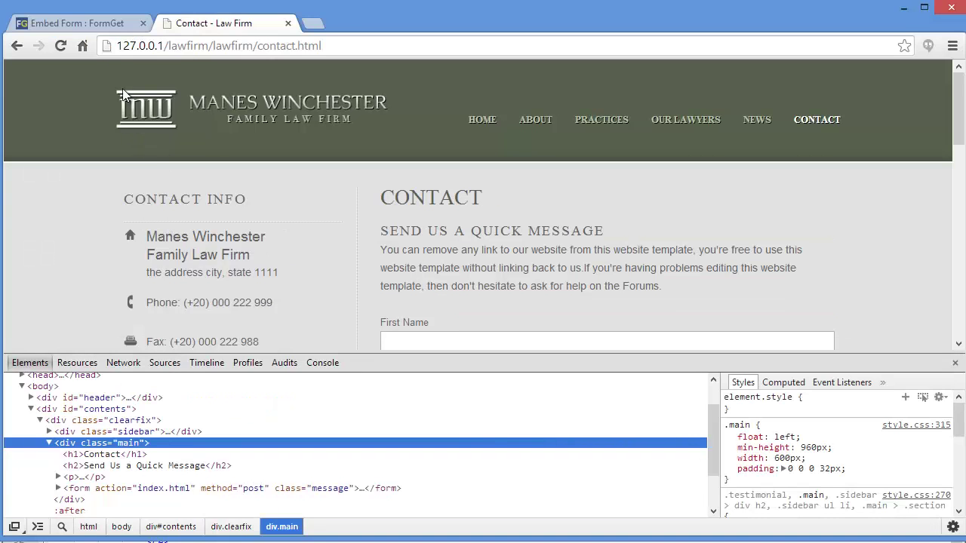
pyautogui.click(98, 25)
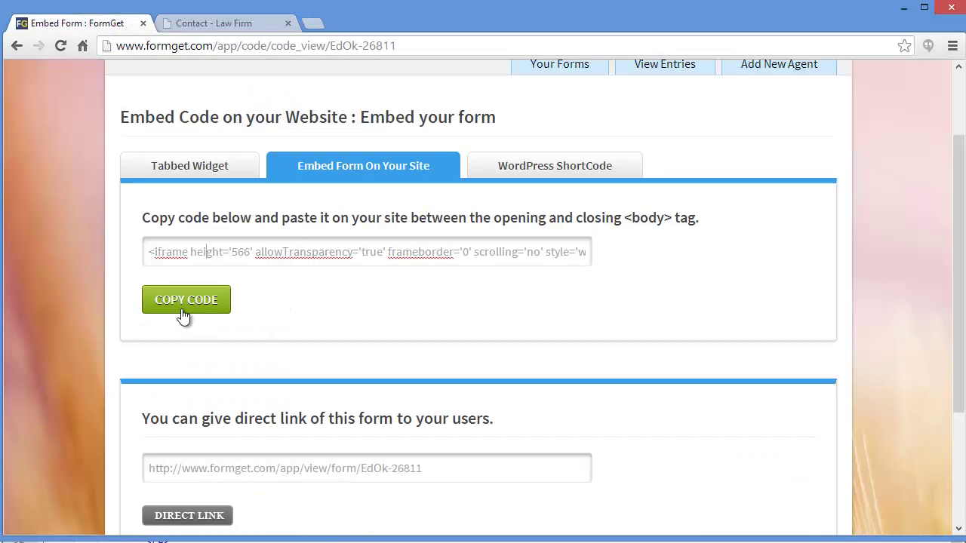
pyautogui.click(181, 315)
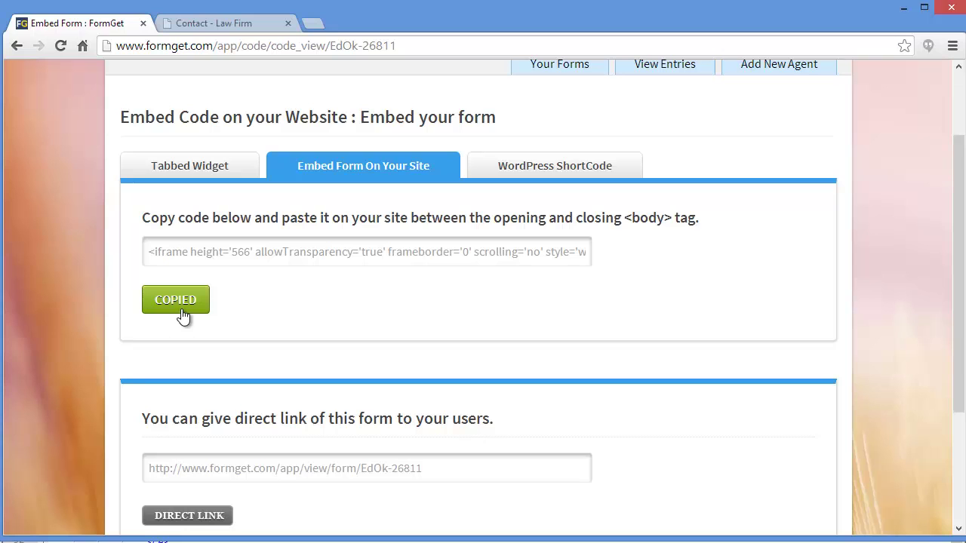
# - Paste the iframe code into contact.html's empty main div and save the file on closing
pyautogui.hotkey('alt', 'Tab')
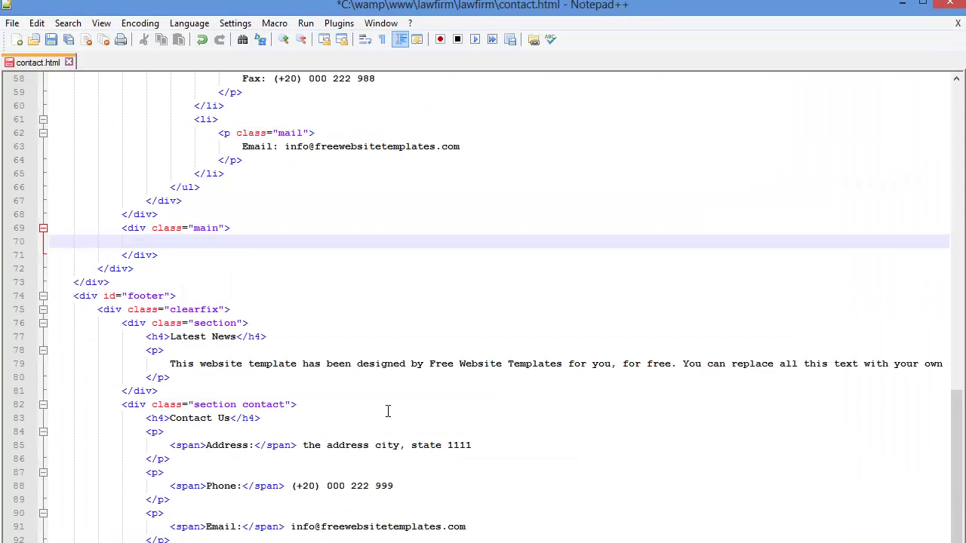
pyautogui.hotkey('ctrl', 'v')
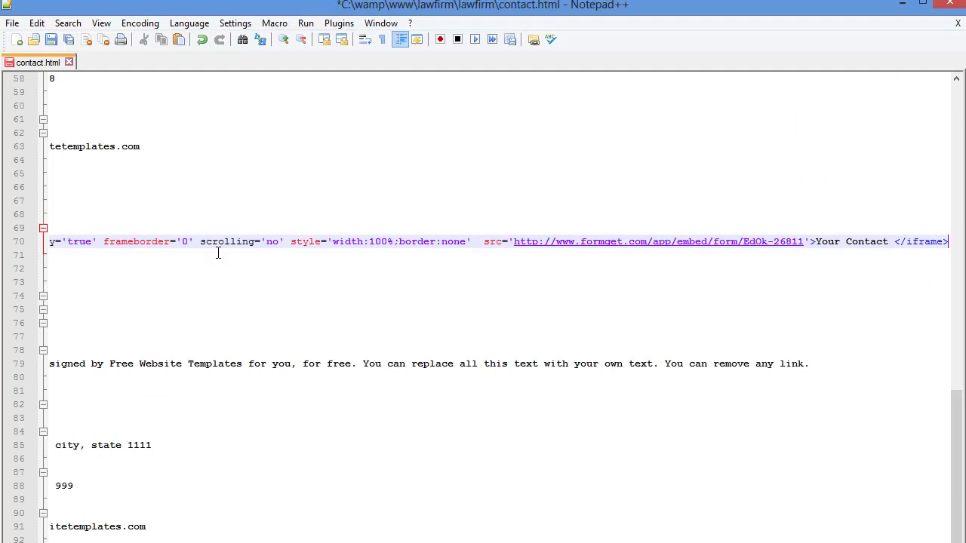
pyautogui.press('Home')
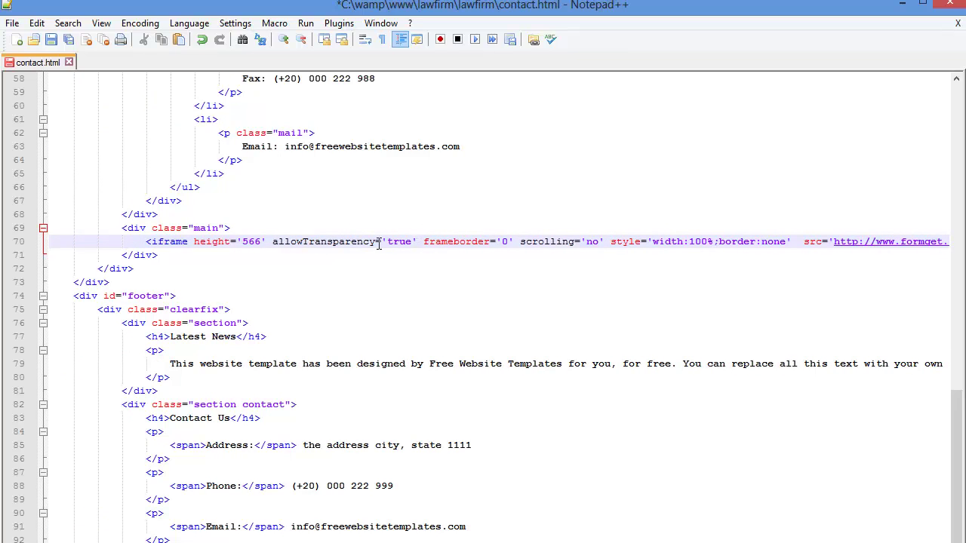
pyautogui.click(949, 4)
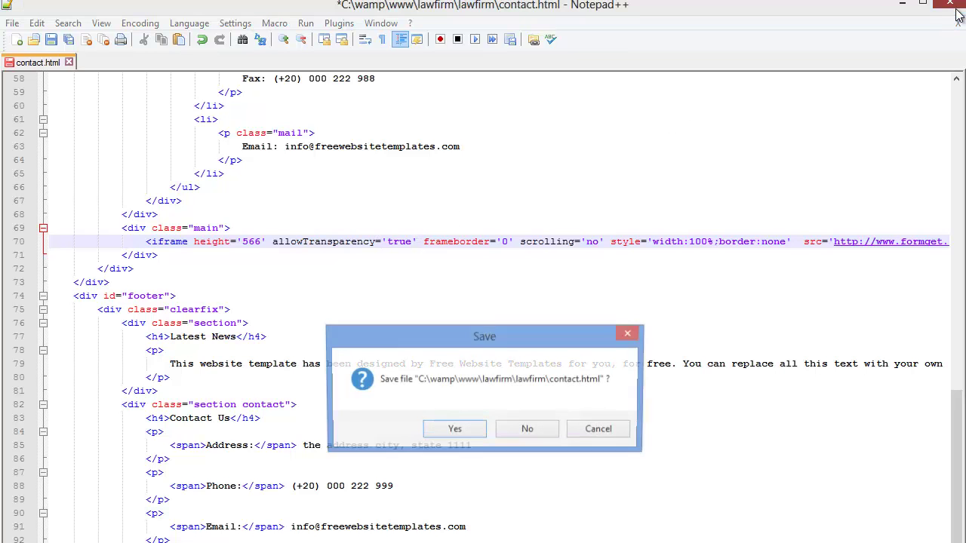
pyautogui.click(453, 430)
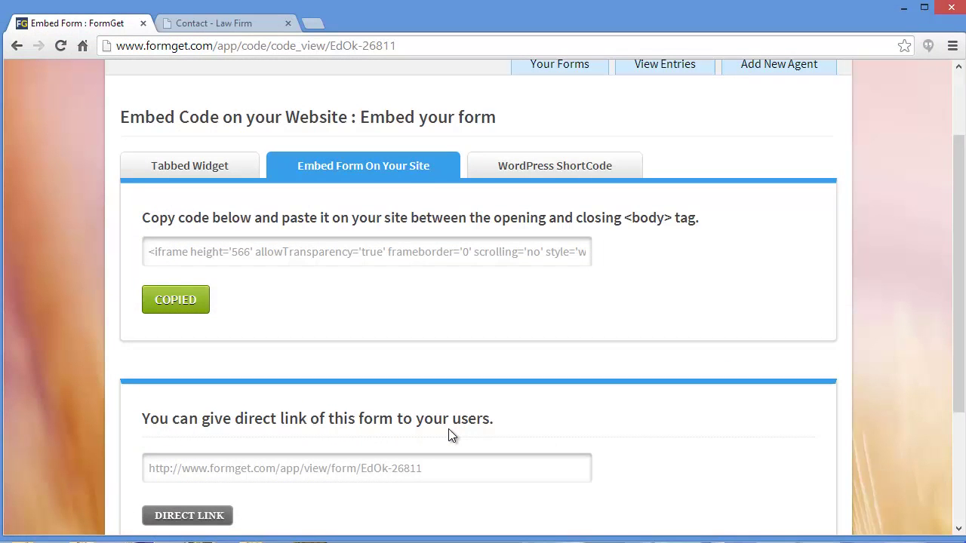
# - Close DevTools on the Contact - Law Firm page, reload it and scroll to the embedded form
pyautogui.click(209, 25)
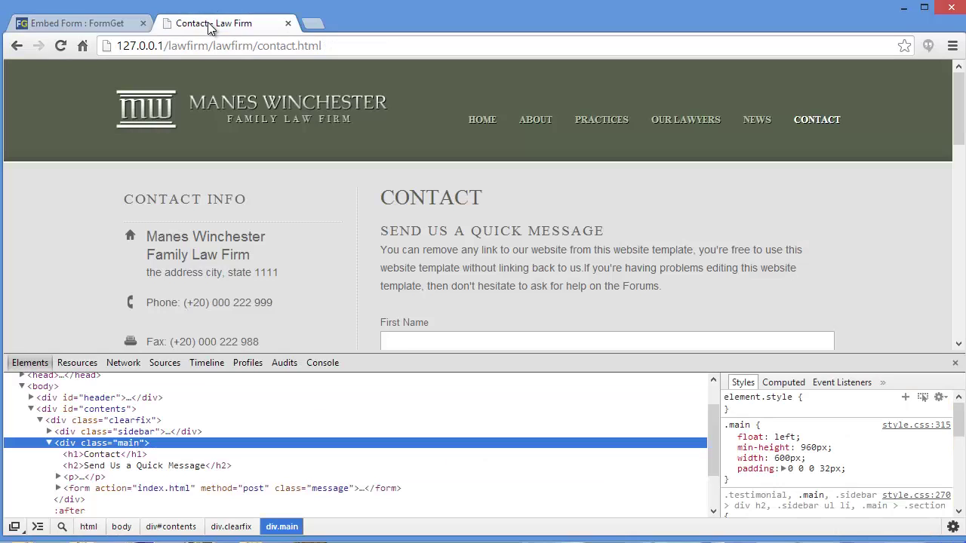
pyautogui.click(954, 363)
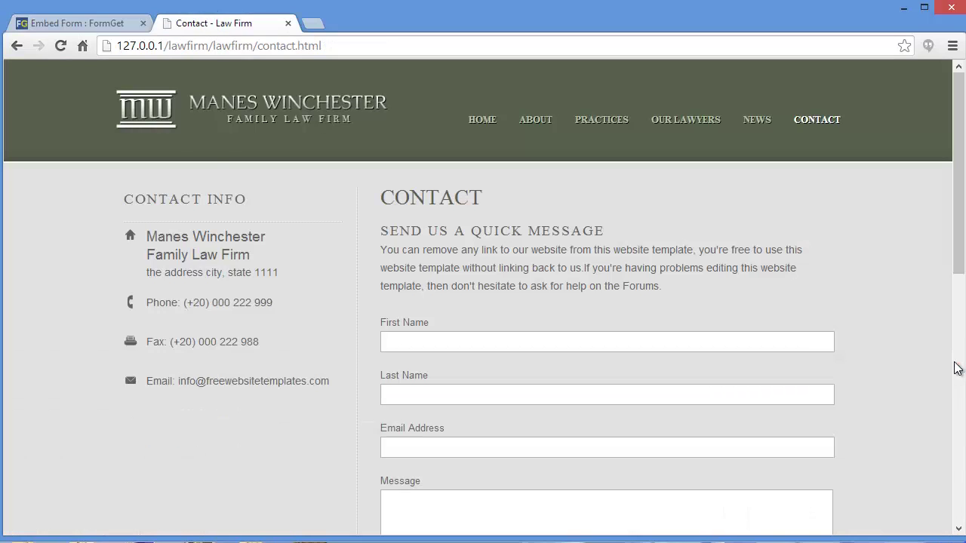
pyautogui.click(61, 47)
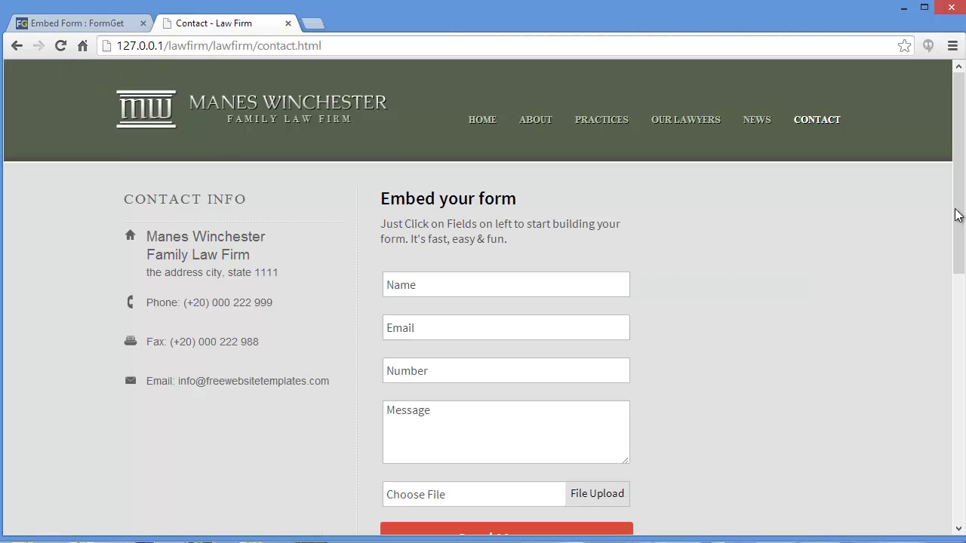
pyautogui.moveTo(962, 222); pyautogui.dragTo(960, 294)
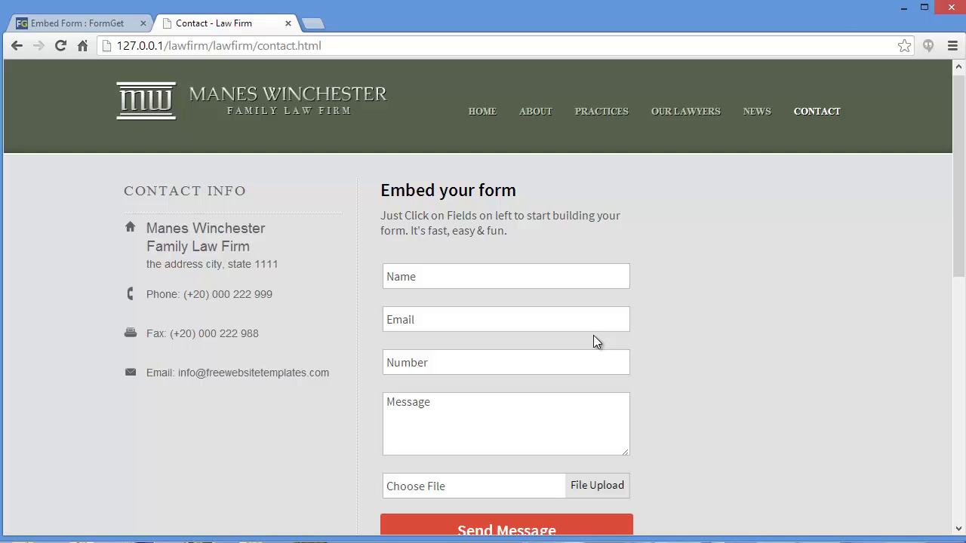
pyautogui.click(593, 327)
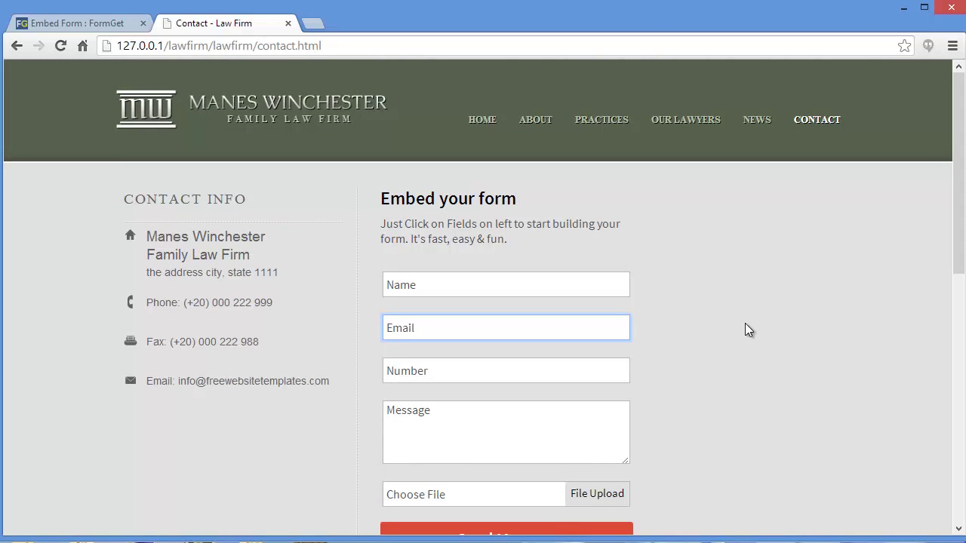
pyautogui.click(600, 439)
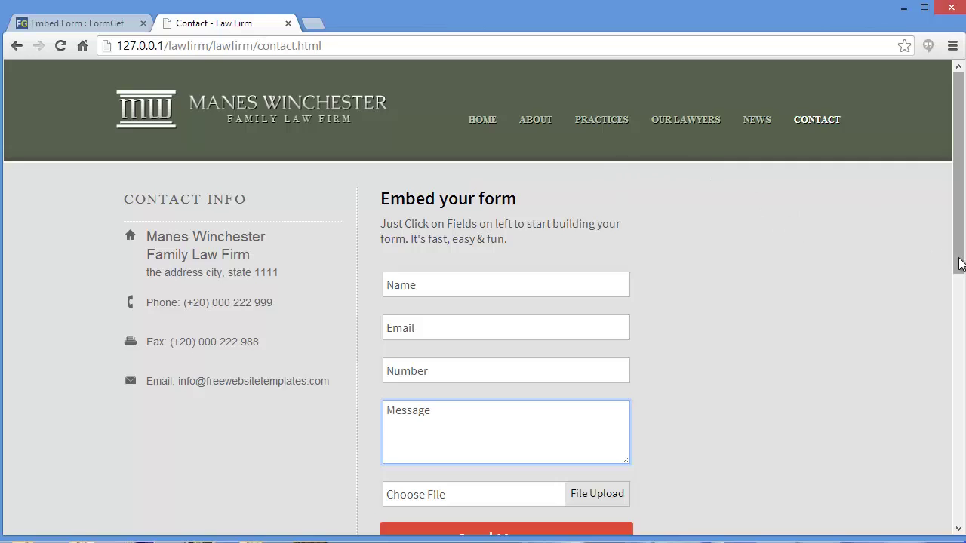
pyautogui.moveTo(961, 263)
pyautogui.mouseDown()
pyautogui.moveTo(961, 287)
pyautogui.moveTo(957, 216)
pyautogui.mouseUp()
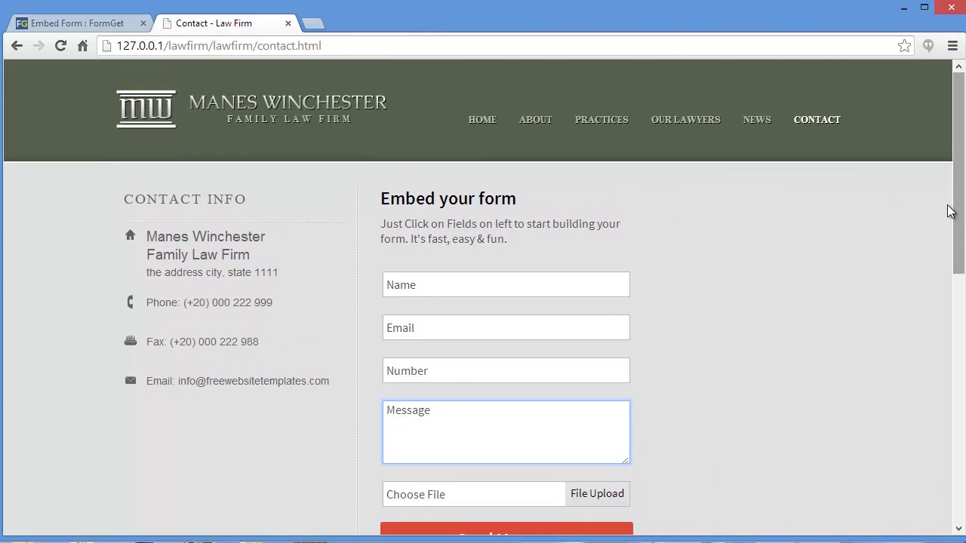